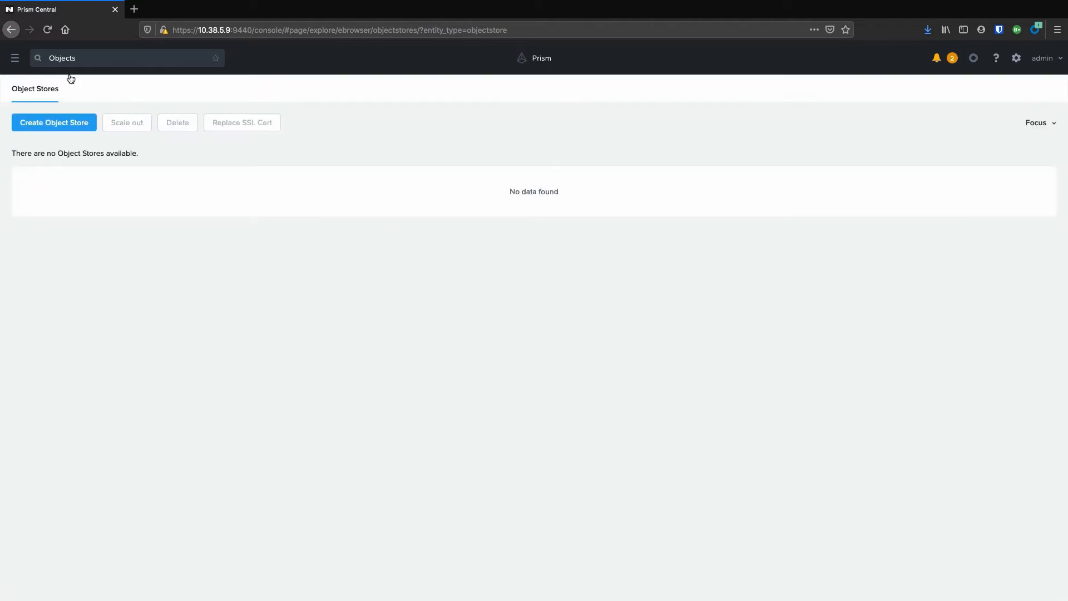
Start a new network in the network configuration, named IPAM with VLAN ID 0 and IP address management enabled
click(13, 65)
mouse_move(32, 126)
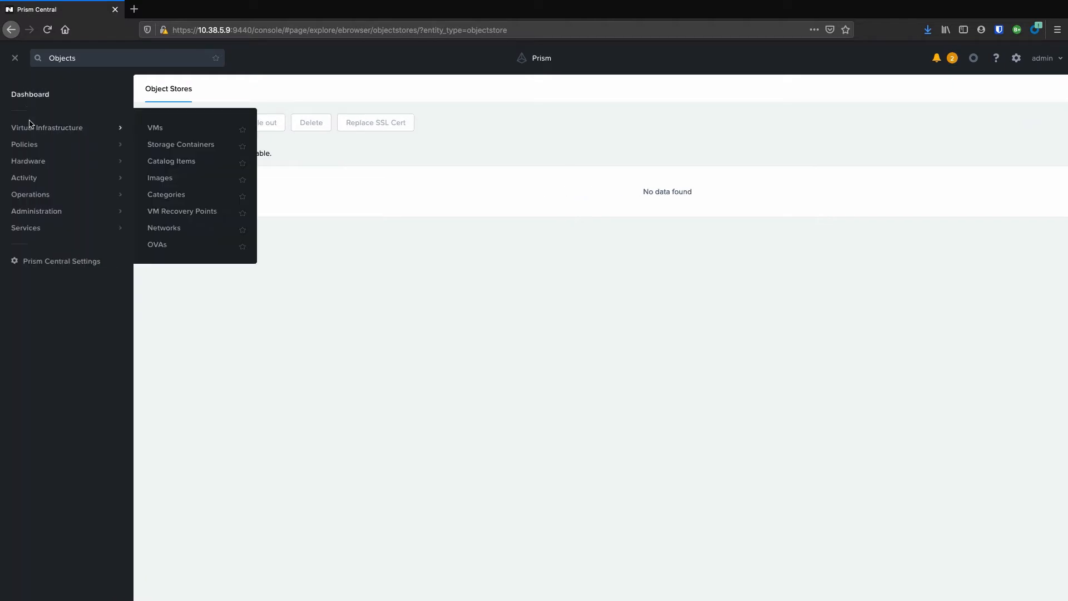
click(164, 228)
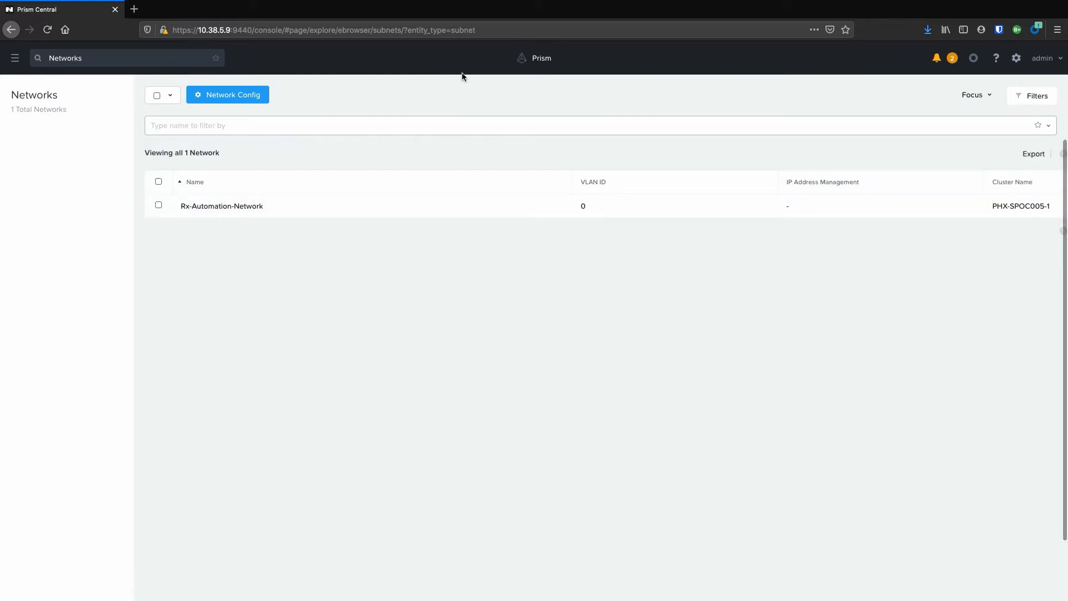
click(251, 96)
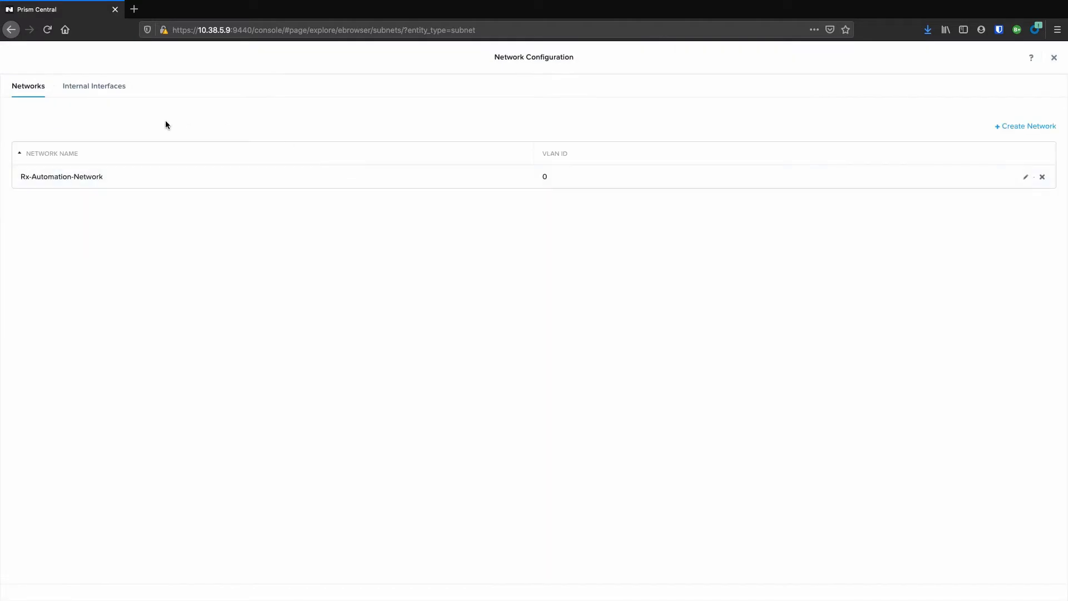
click(1026, 127)
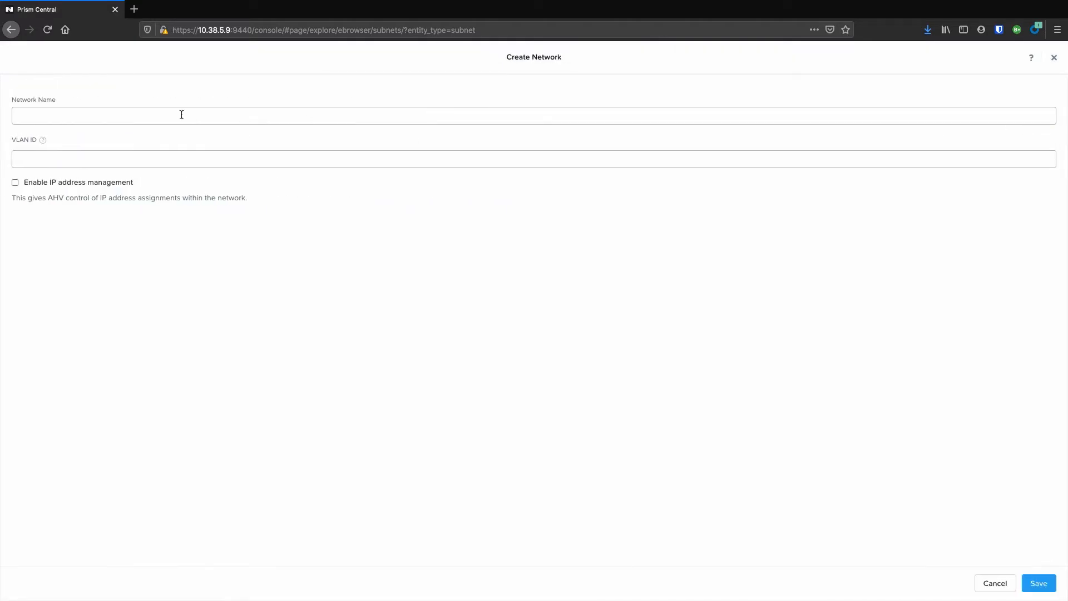
click(173, 117)
text(IPAM)
click(212, 160)
text(0)
click(117, 183)
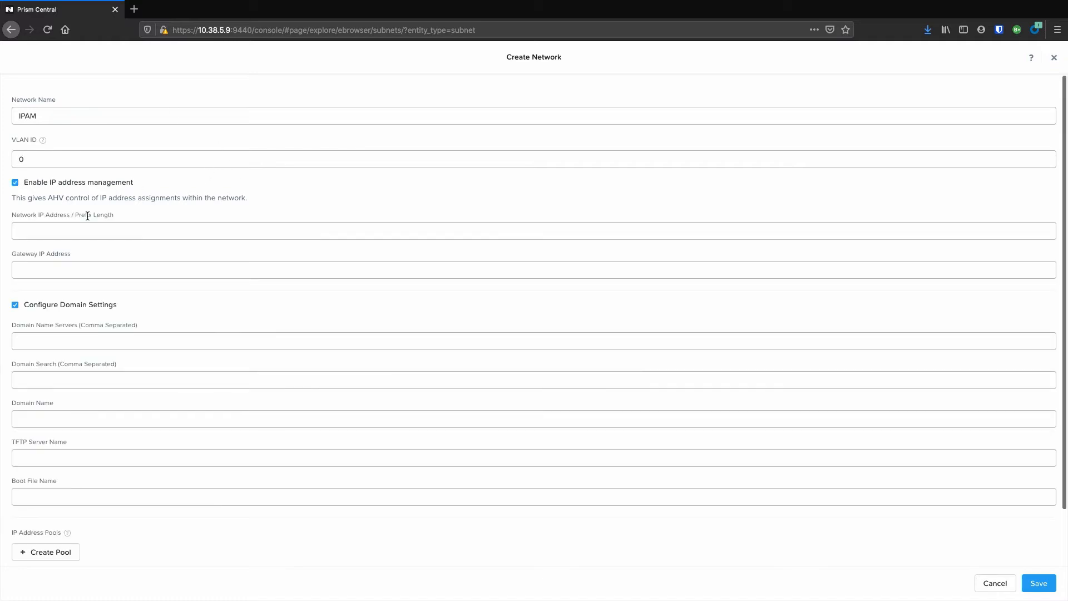
Set the network IP address and prefix length to 10.38.5.0/26 and the gateway to 10.38.5.1
text(1)
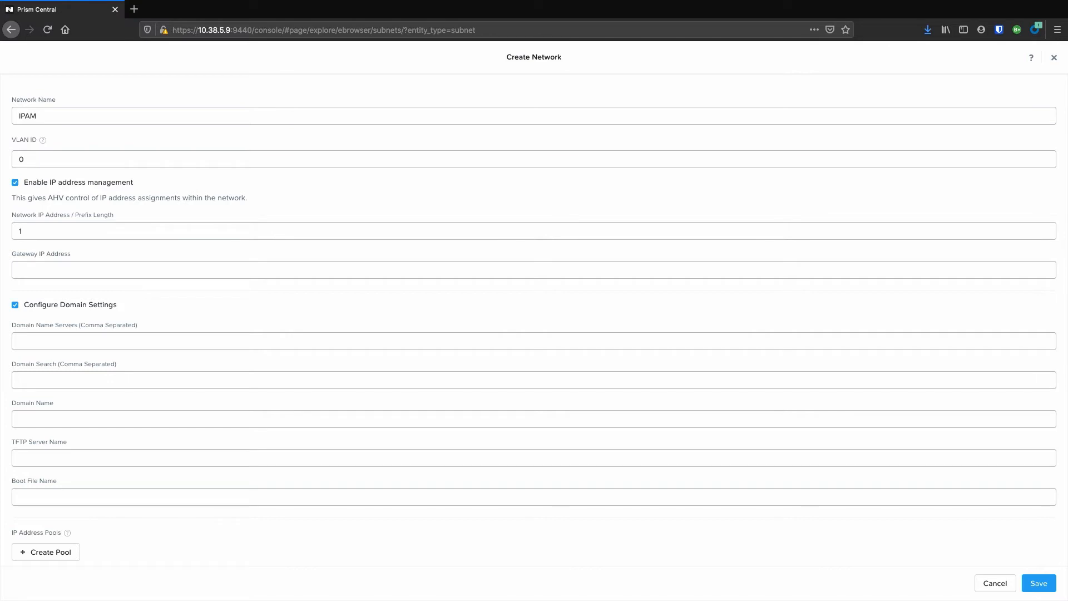
text(0.)
text(38.)
text(5.)
text(0/26)
text(10.)
text(38.5.1)
Set the domain name server to 10.42.194.10, and both the domain search and domain name to nutanixdemo.com
text(10.42)
text(.194.10)
key(Tab)
text(nutanix)
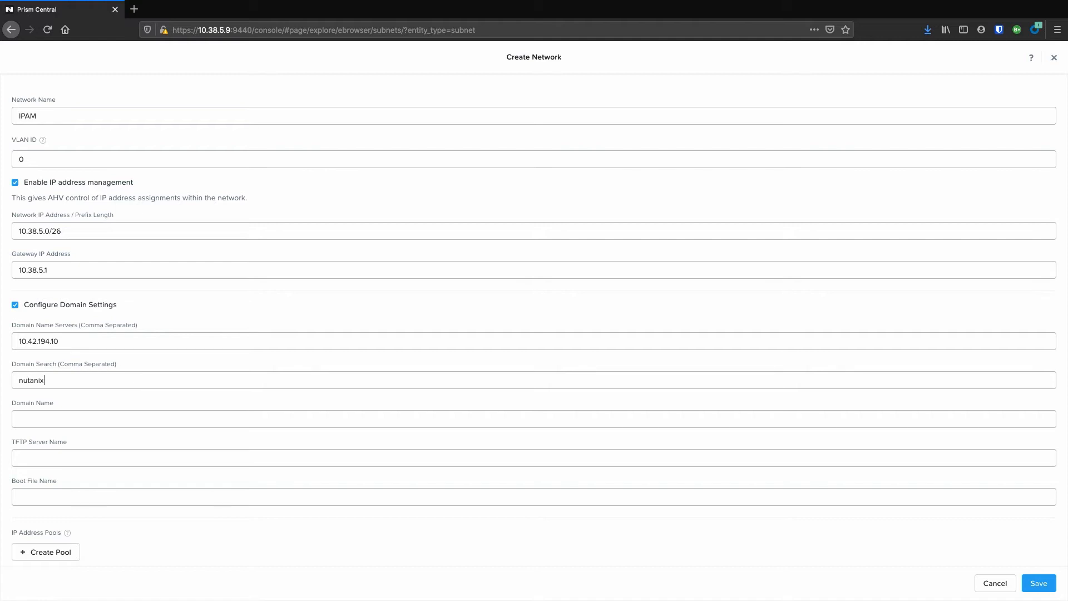
text(demo.com)
key(Tab)
text(nutanixdemo)
Add an IP address pool running from 10.38.5.20 to 10.38.5.30
click(49, 551)
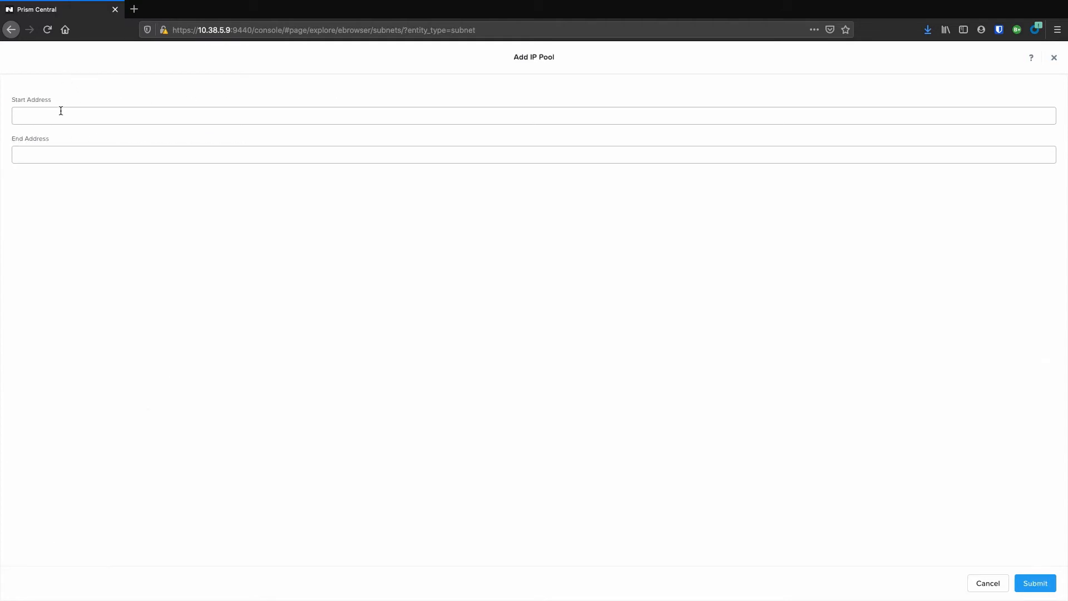
text(10.38.5.20)
key(Tab)
text(10.38.5.30)
click(1035, 583)
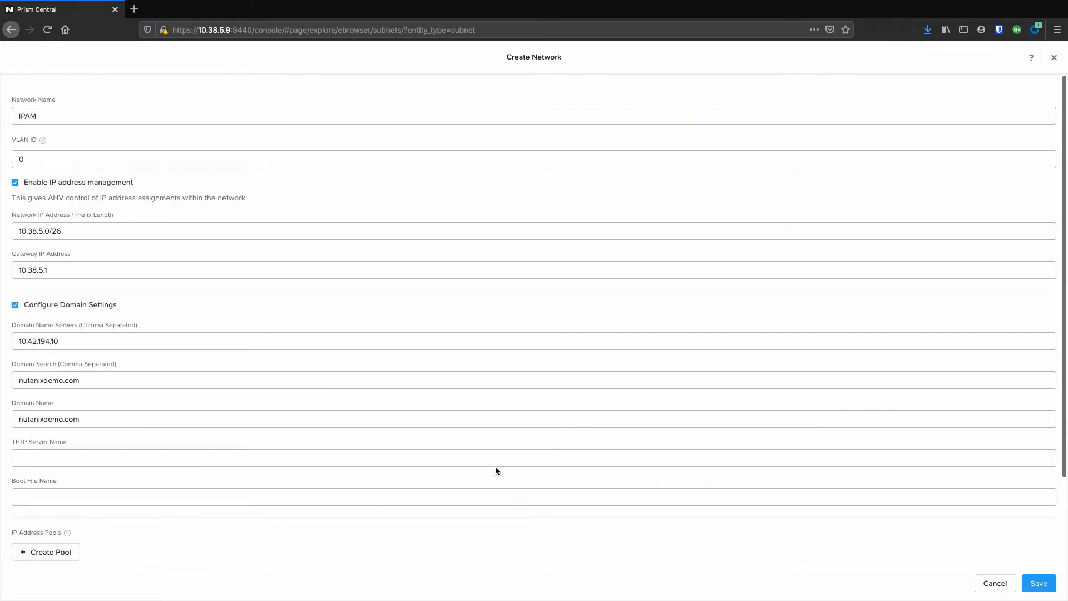
Save the IPAM network and close the network configuration
scroll(495, 466, down, 3)
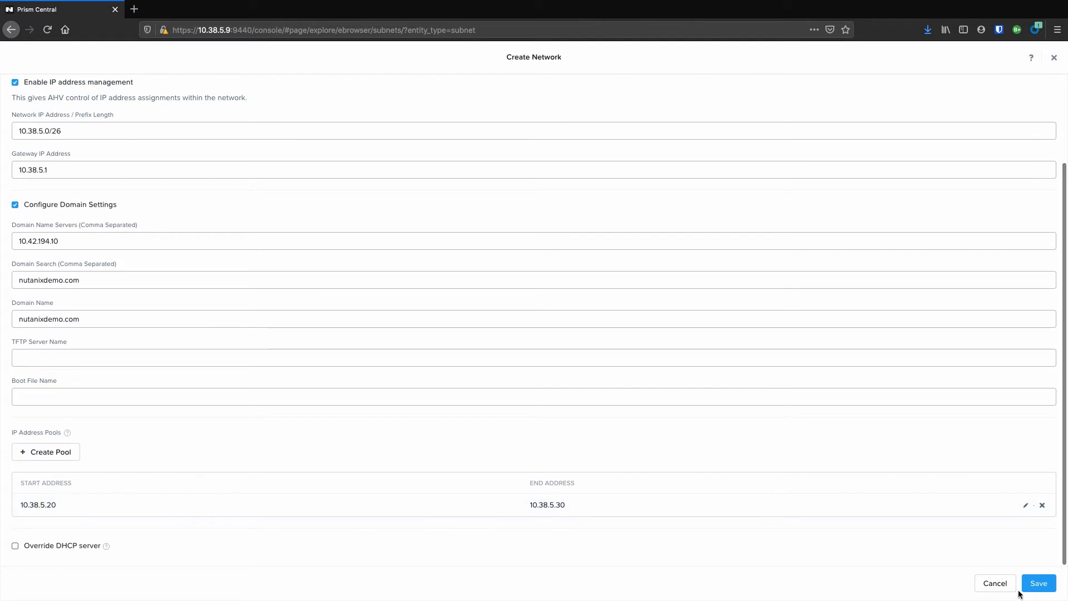
click(1037, 583)
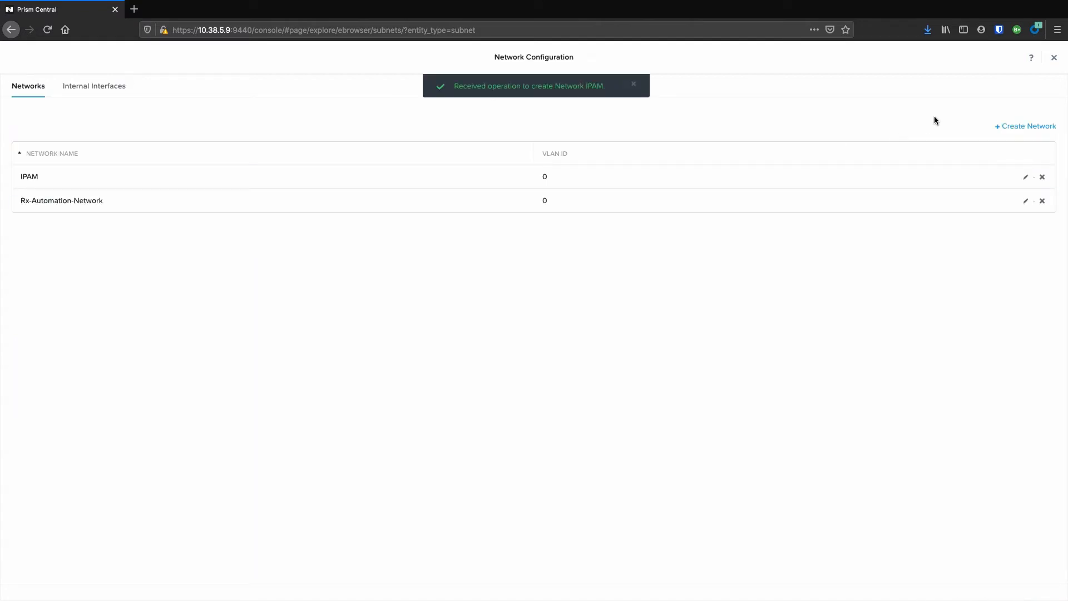
click(1054, 58)
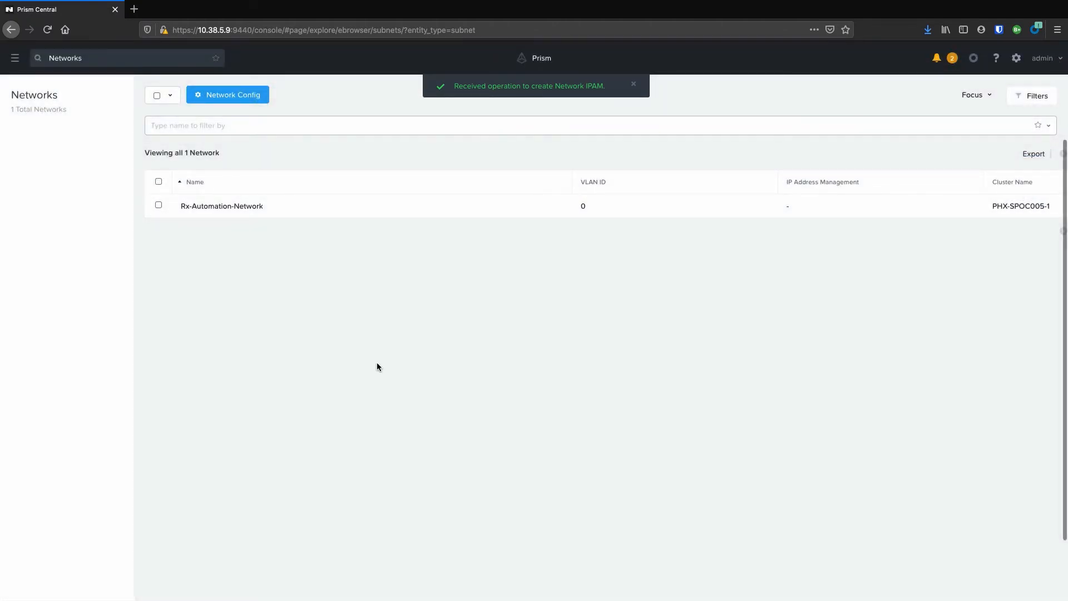
Start a new object store in the Objects service, named objects with the domain nutanixdemo.com
click(15, 58)
mouse_move(35, 228)
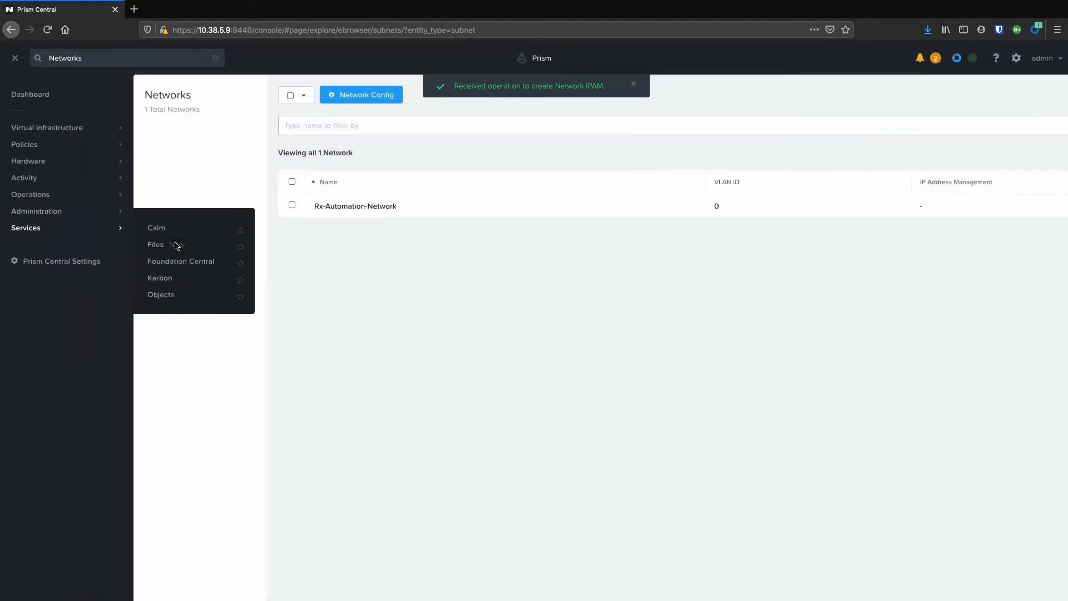
click(162, 294)
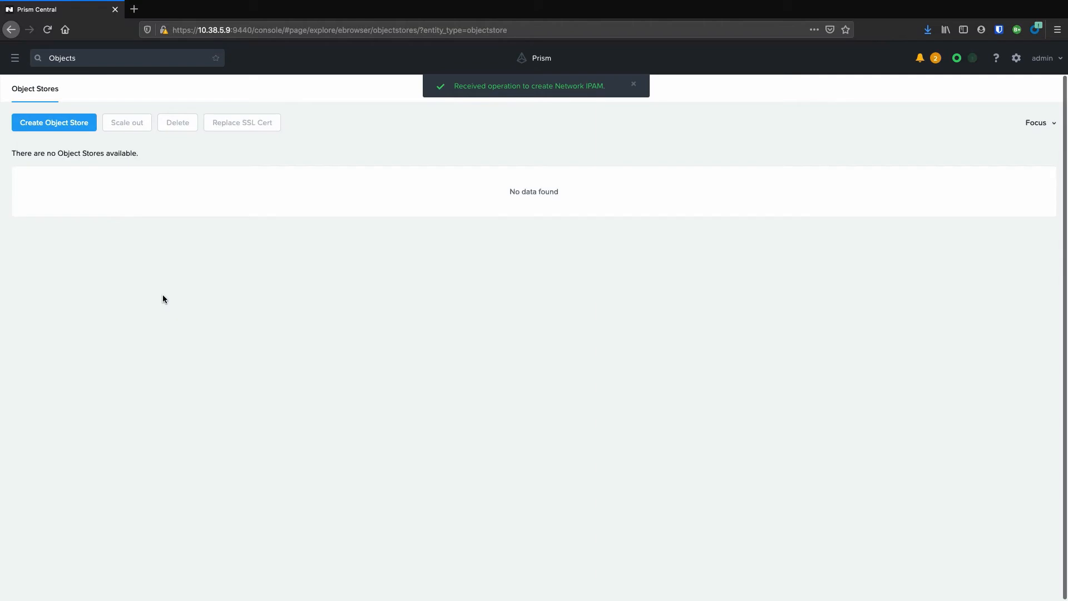
click(48, 123)
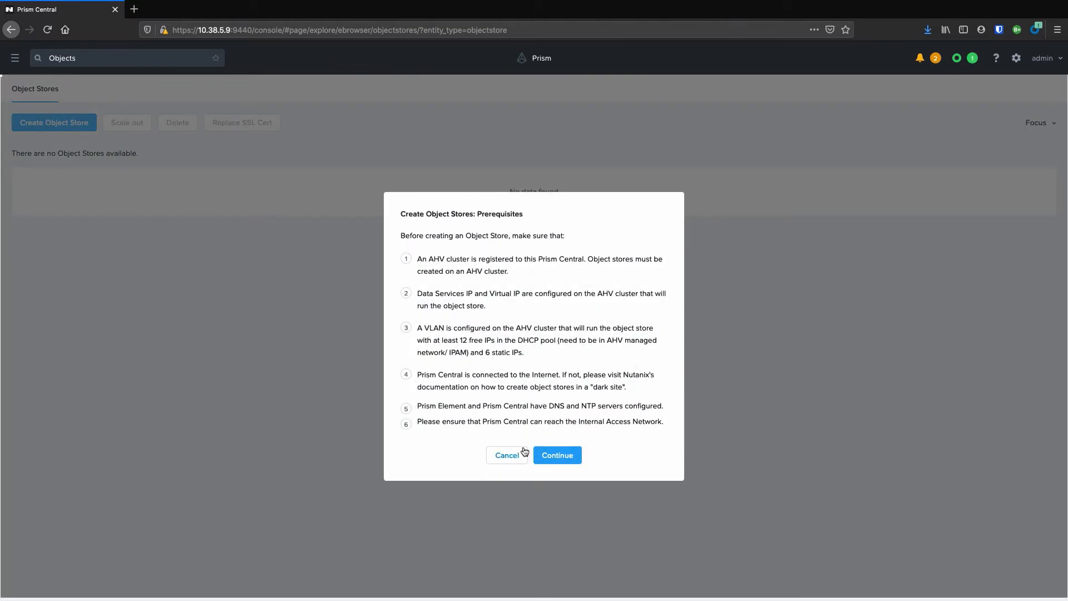
click(549, 456)
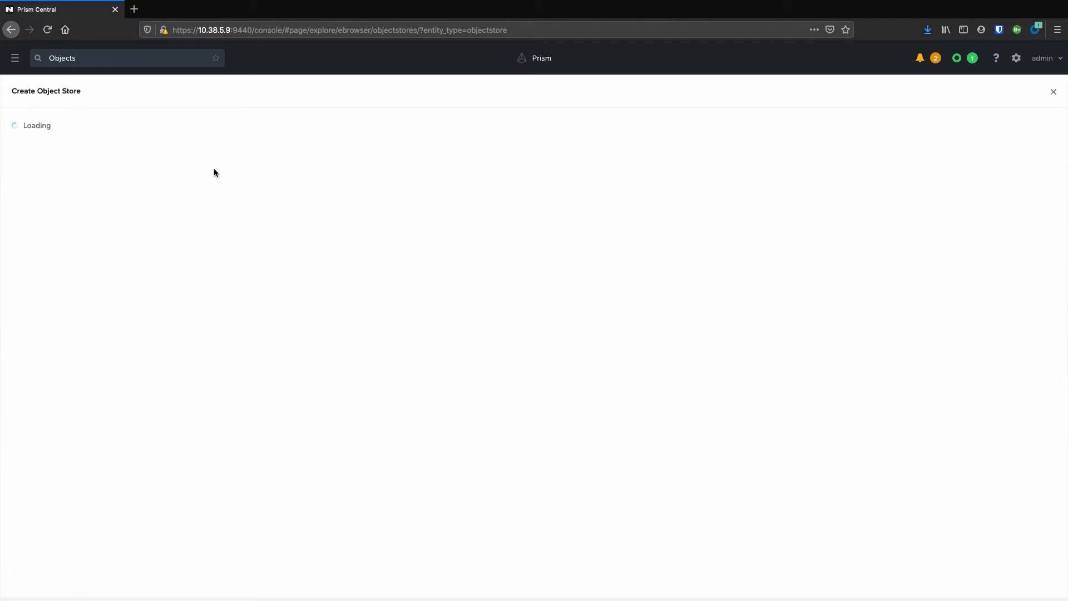
click(416, 190)
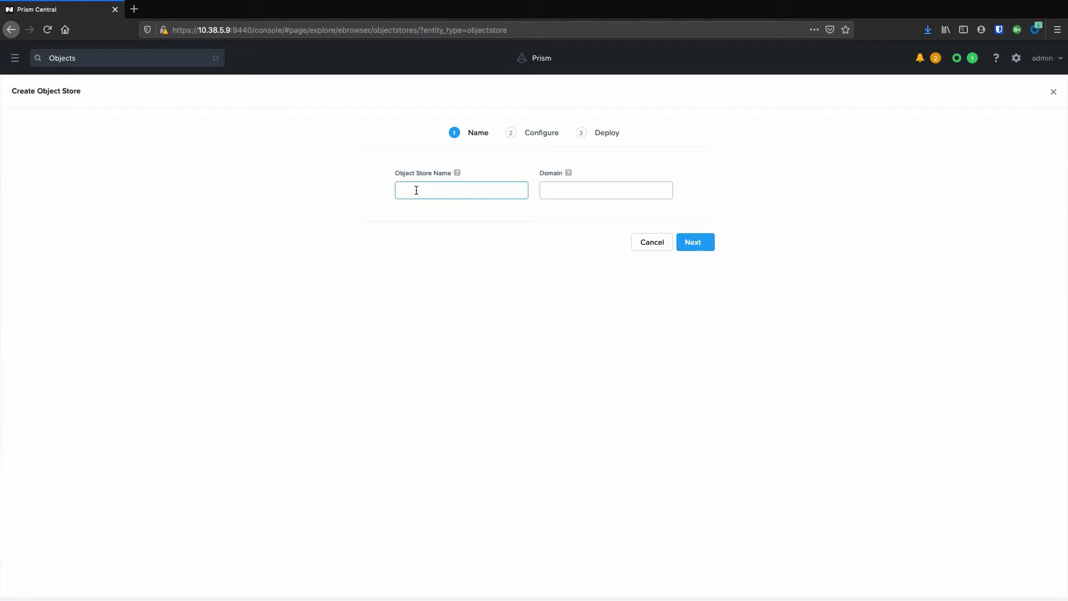
text(objects)
key(Tab)
text(nutanixdemo.com)
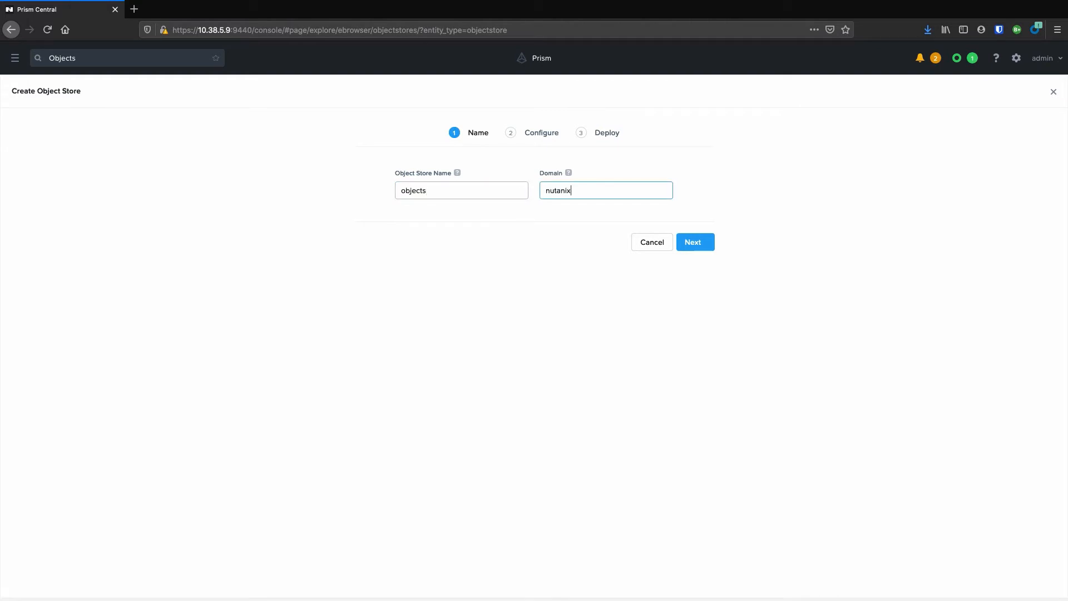
click(692, 243)
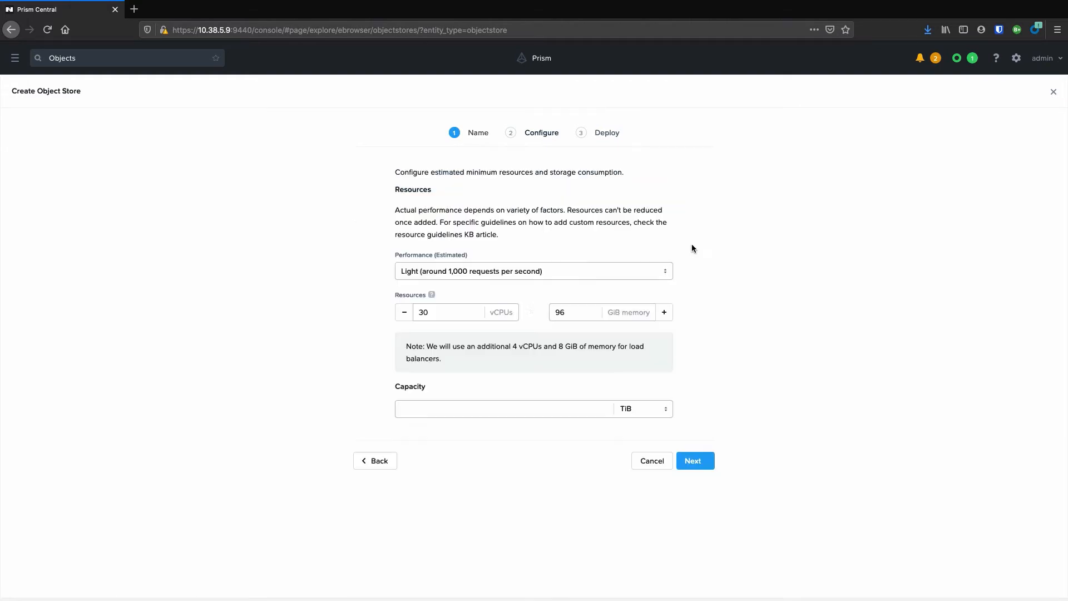
Configure the object store with 10 vCPUs, 32 GiB of memory and a capacity of 1 TiB
click(407, 312)
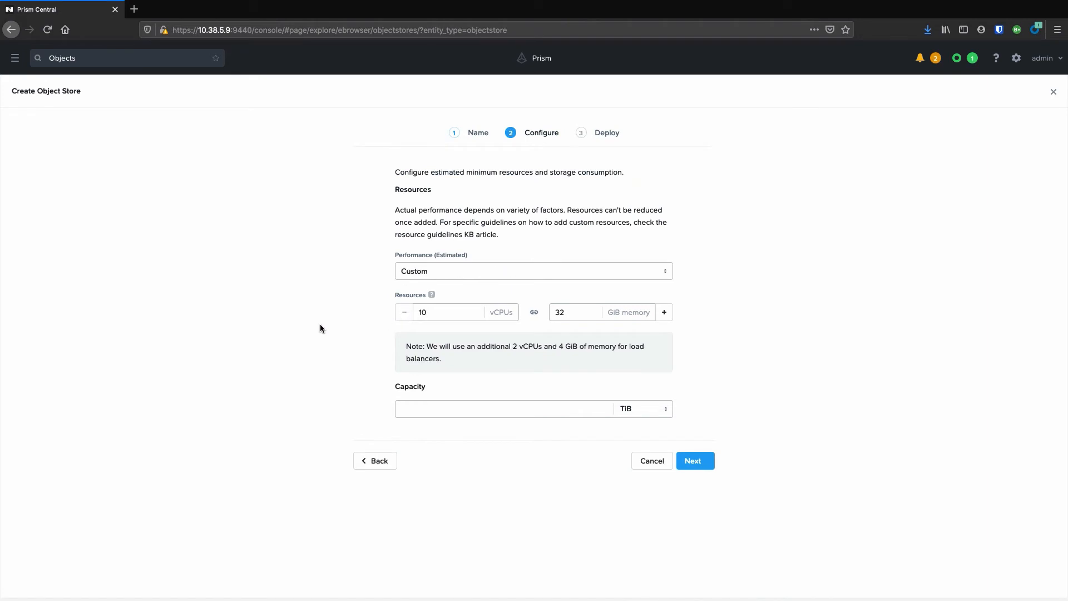
click(482, 417)
text(1)
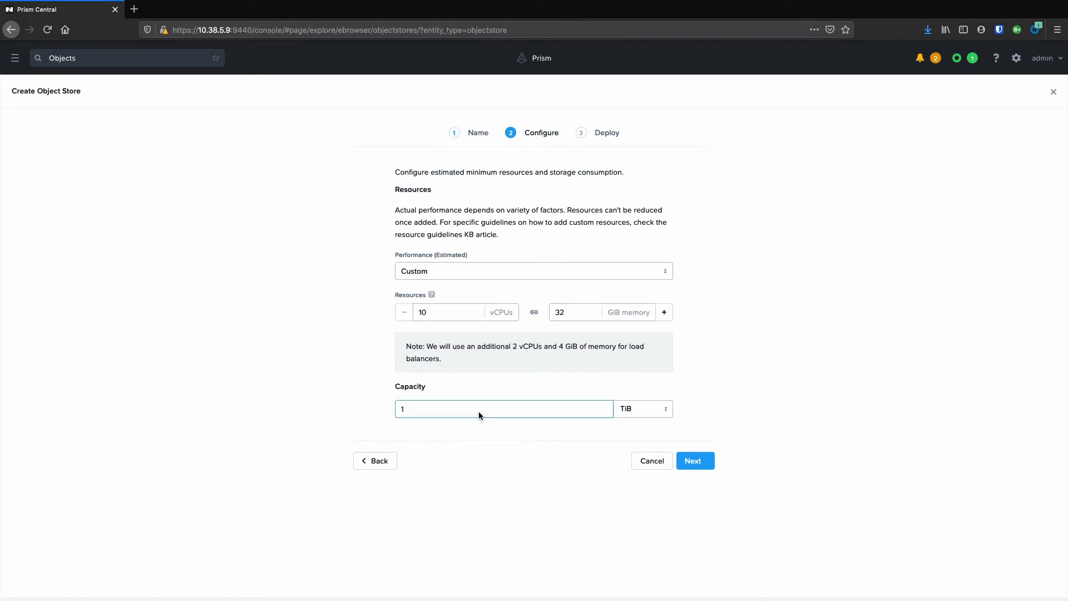
click(527, 452)
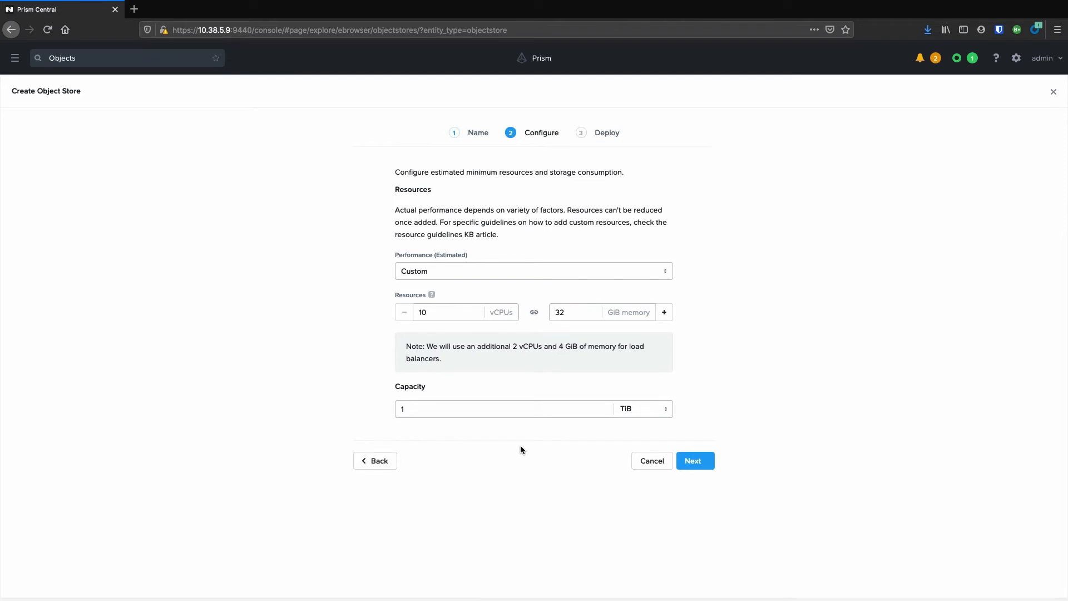
click(701, 462)
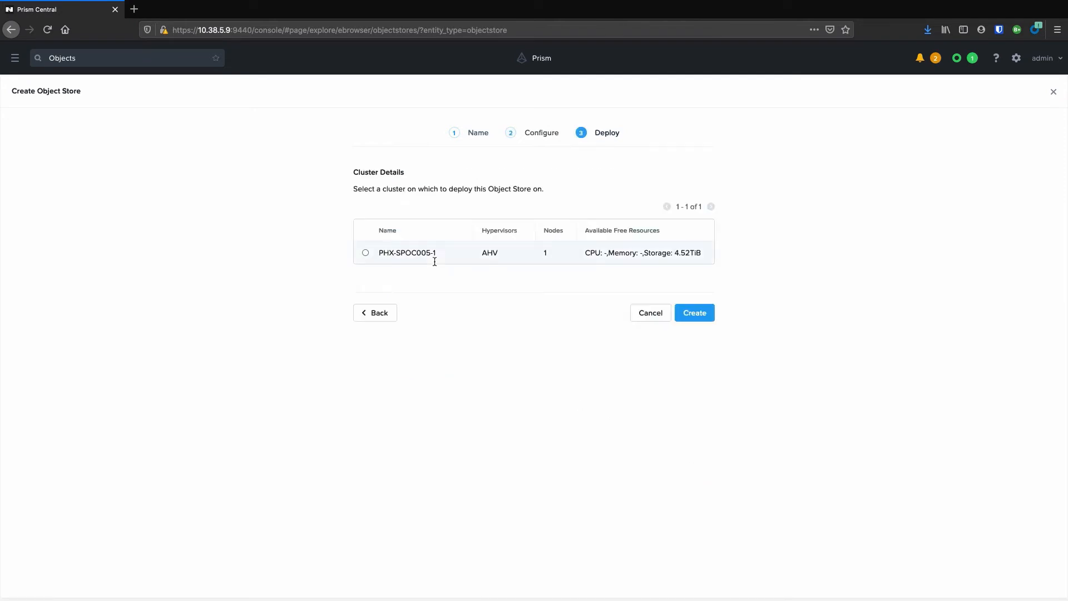
Deploy on cluster PHX-SPOC005-1 with IPAM 10.38.5.0/26 as both the internal and client access network
click(366, 252)
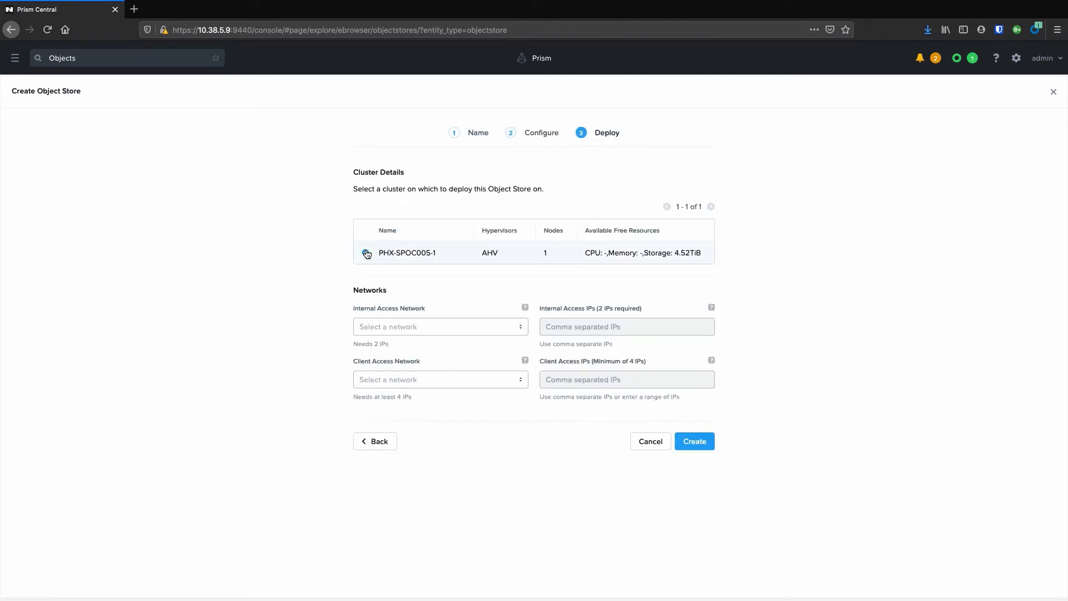
click(389, 326)
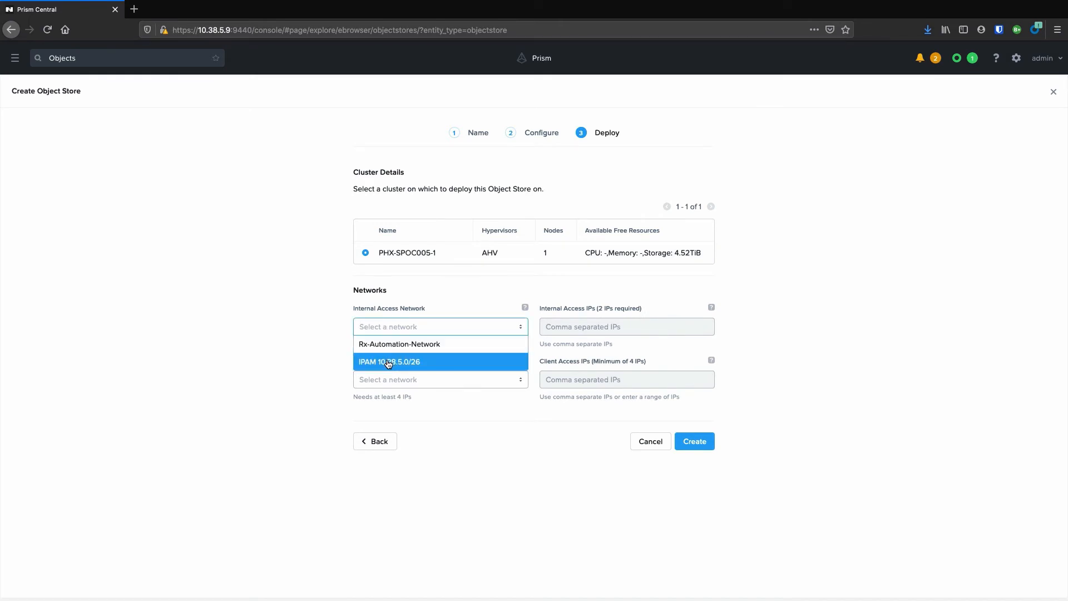
click(388, 363)
click(398, 387)
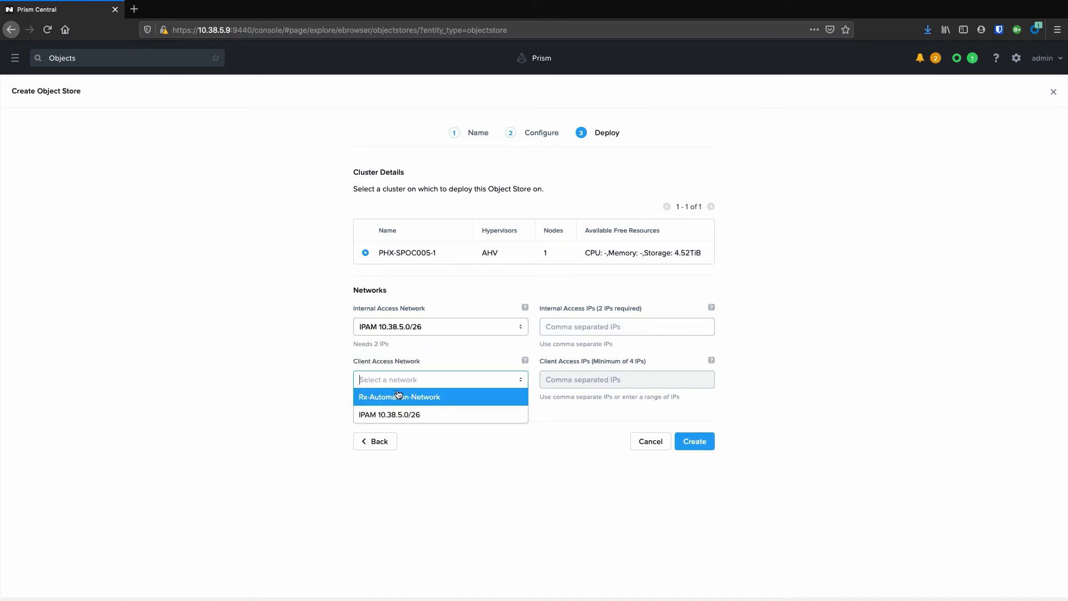
click(397, 414)
Set the internal access IPs to 10.38.5.31,10.38.5.32 and the client access IPs to 10.38.5.33-10.38.5.36, and create the object store
click(561, 331)
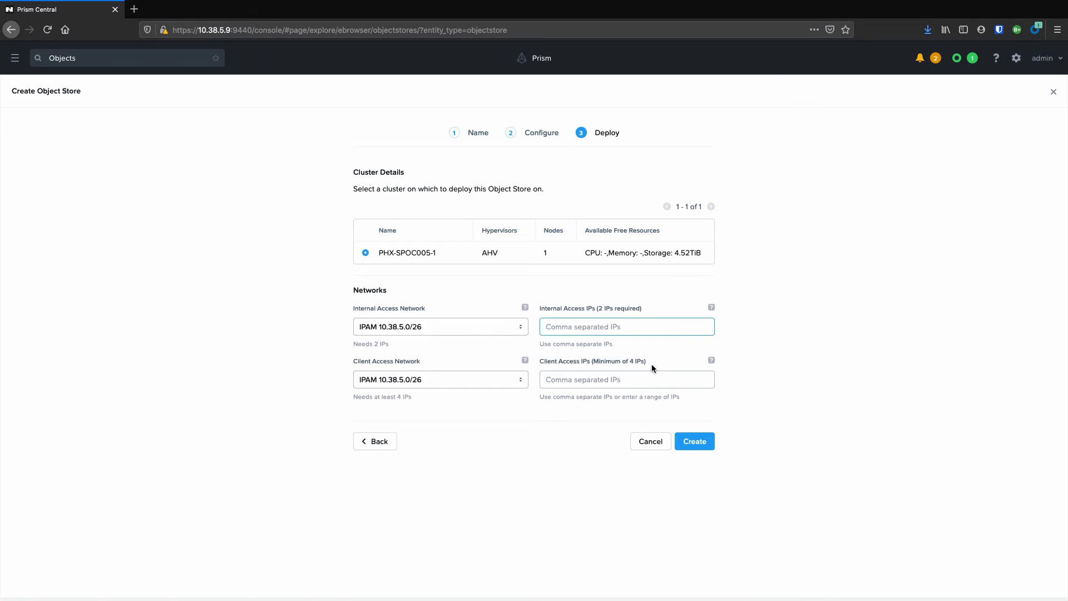
text(10.38.5.31,10.38.5.32)
key(Tab)
text(10.38.)
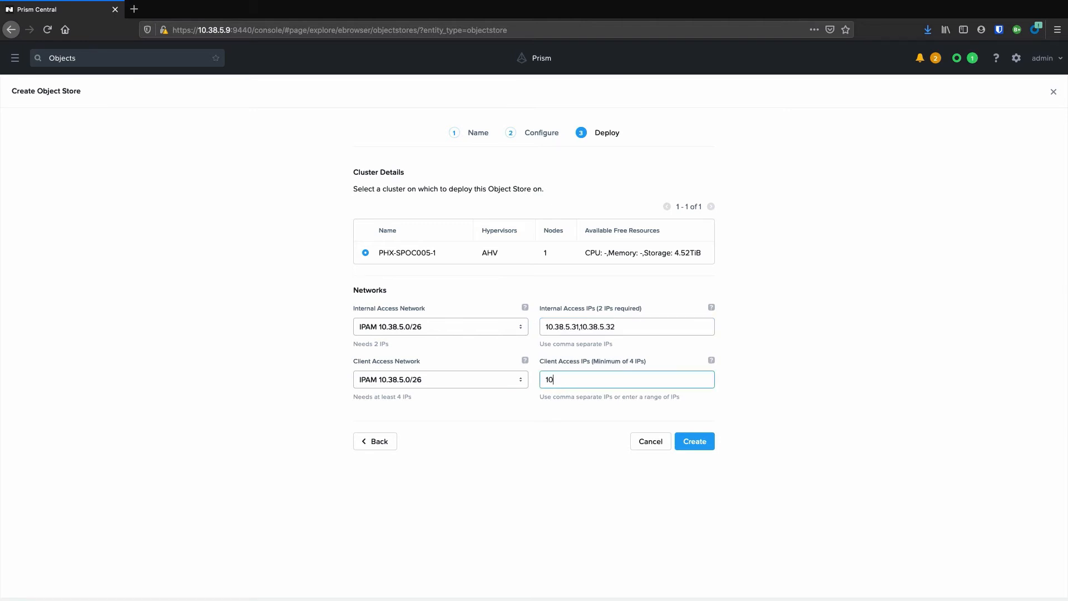
text(5.33-10.38.5.36)
click(694, 442)
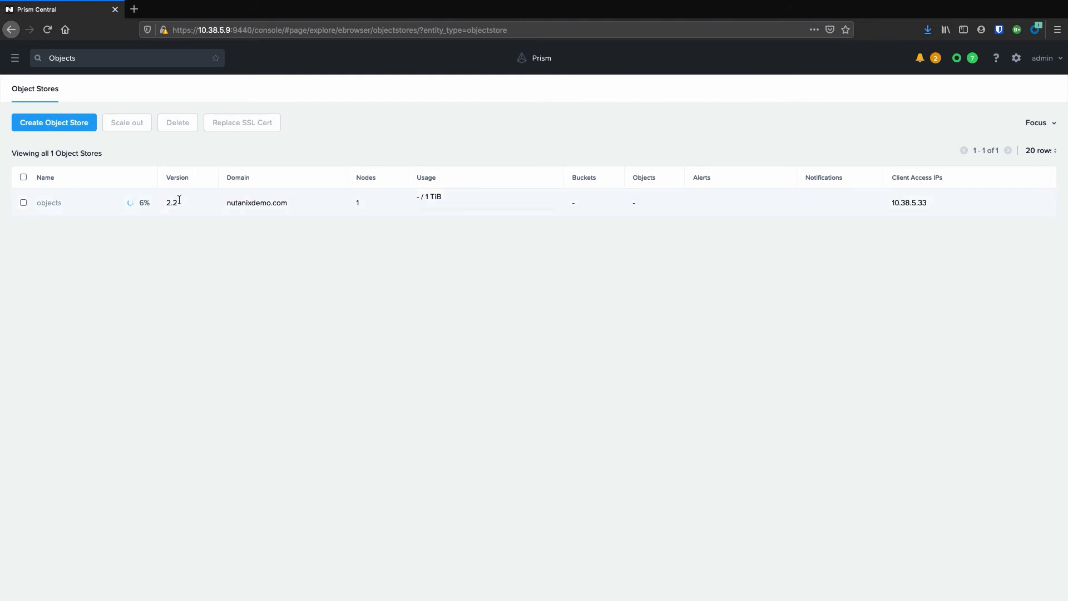
Open the details page of the deployed object store named objects
click(138, 207)
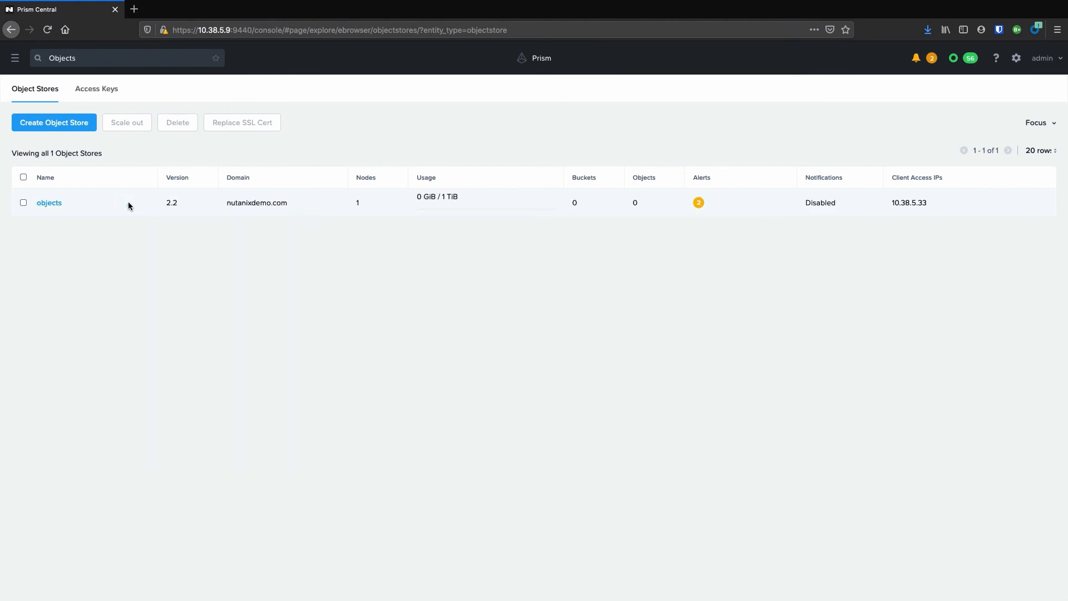
click(46, 202)
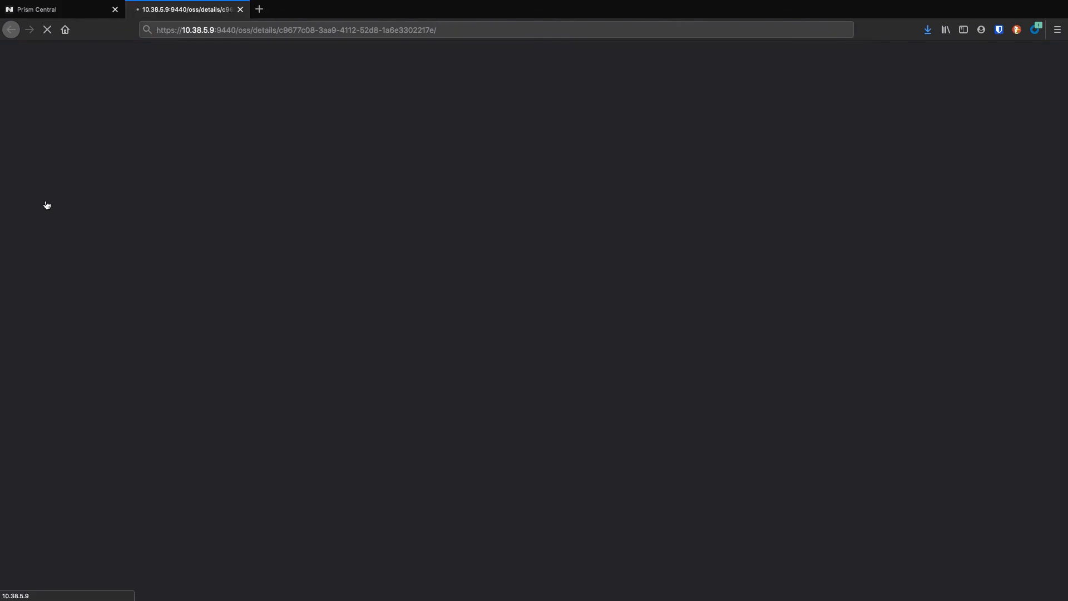